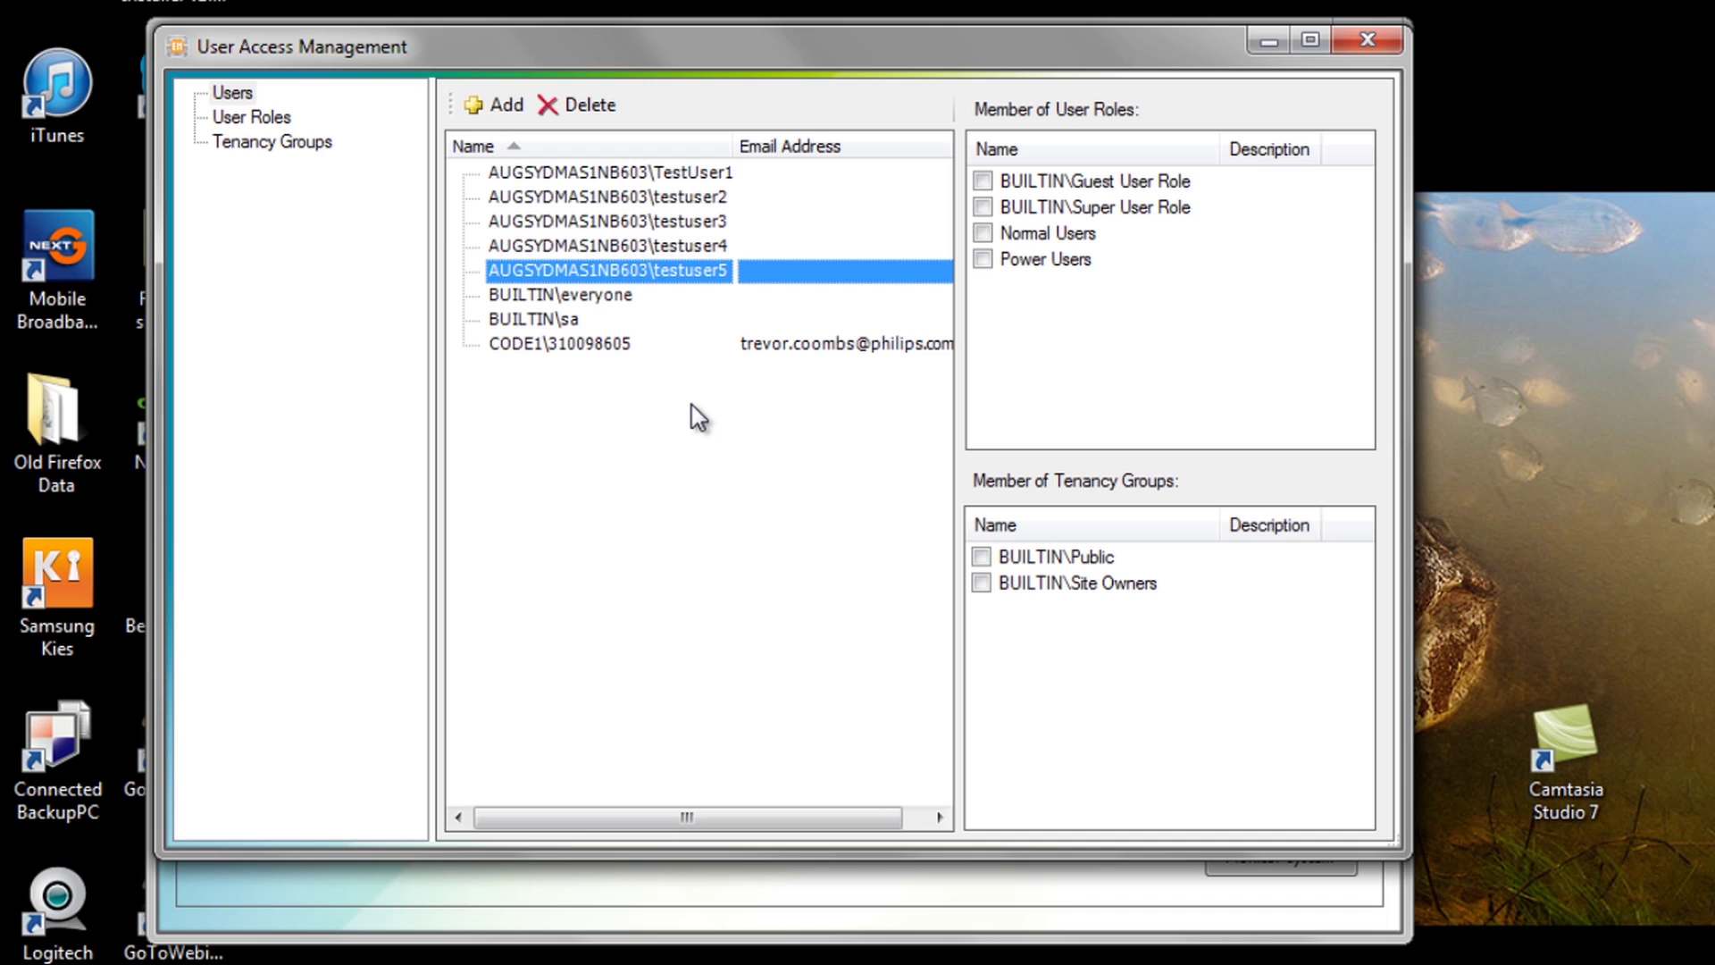
Show the User Roles list with each role's Securable Services, such as Normal Users
click(243, 116)
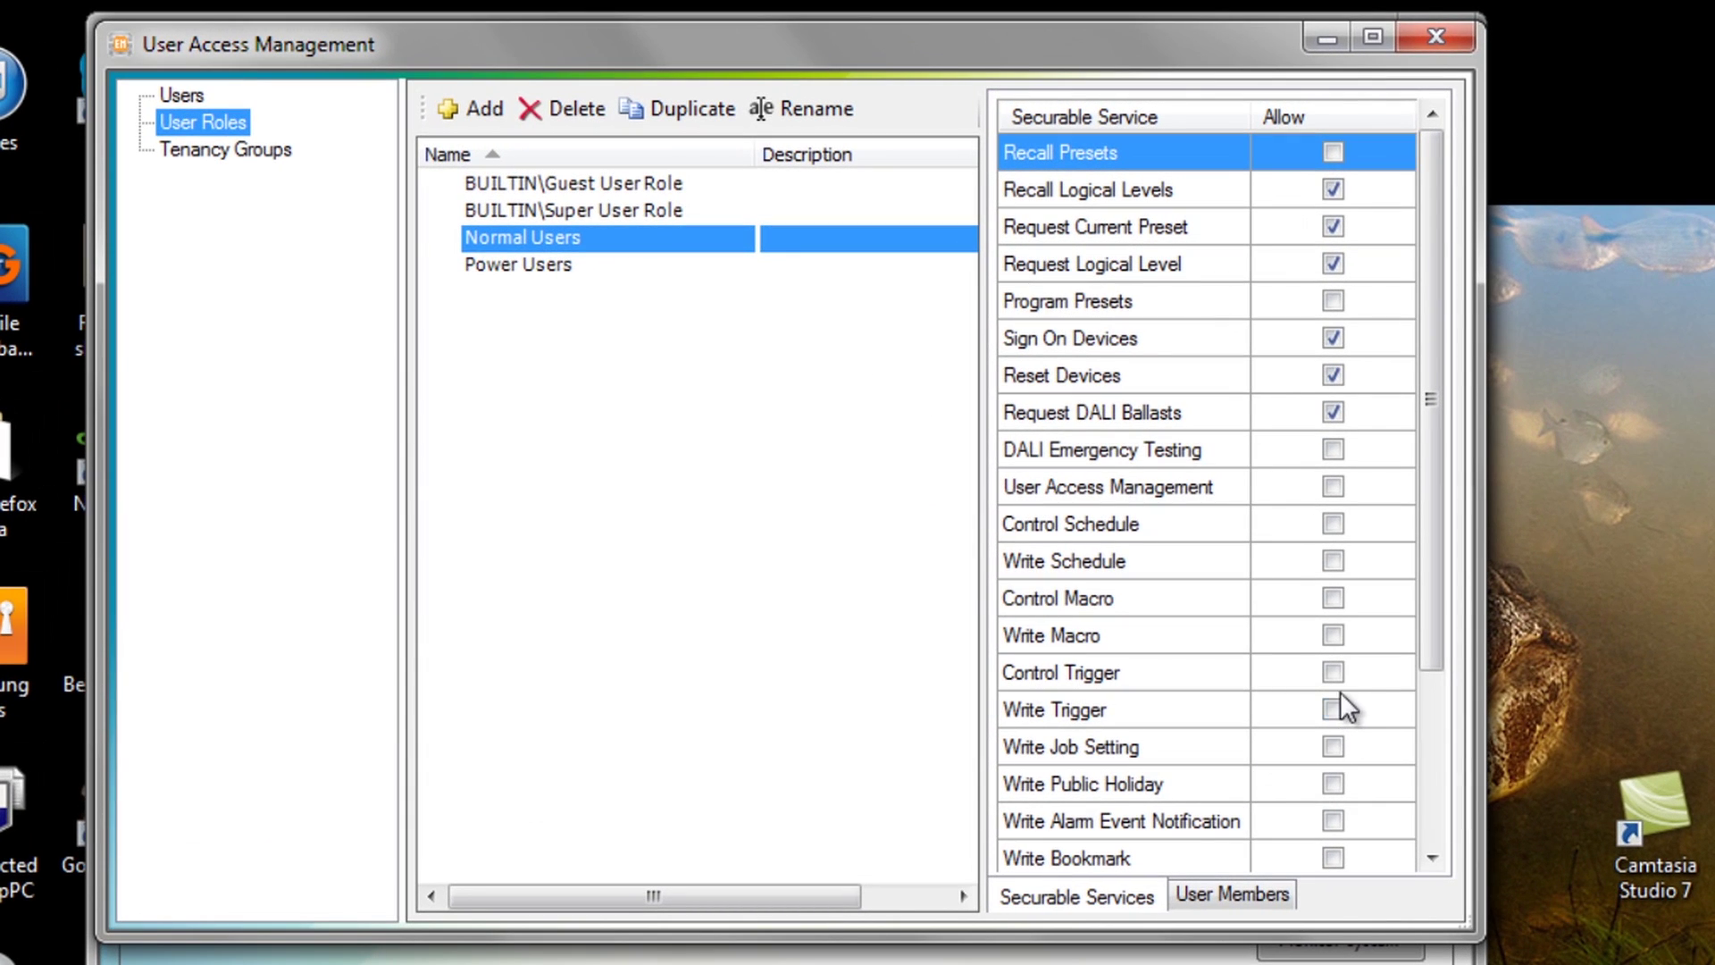
Allow Write Trigger for the current role, then review the Super User Role, including Write Alarm Event Notification
click(1335, 707)
click(583, 204)
drag(1429, 335, 1429, 447)
click(1338, 677)
Review Guest User Role, allowing Write Trigger, then Normal Users, ending on Power Users
click(602, 183)
scroll(1440, 434, down, 3)
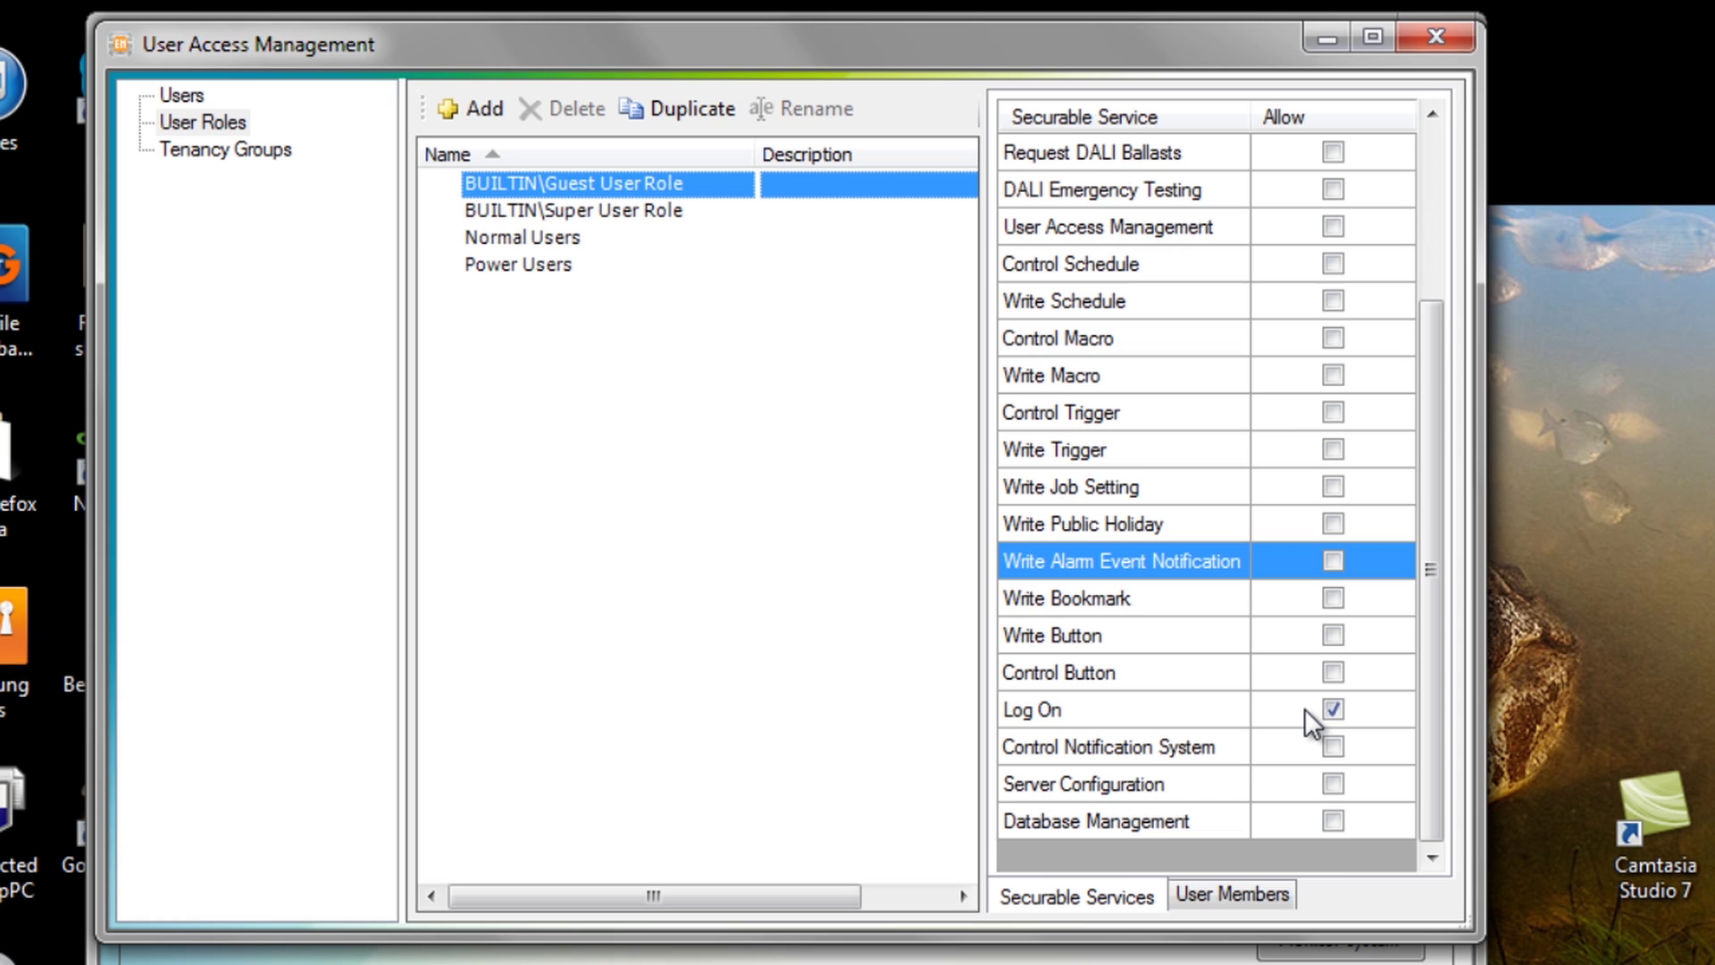
click(1333, 450)
click(540, 238)
click(534, 265)
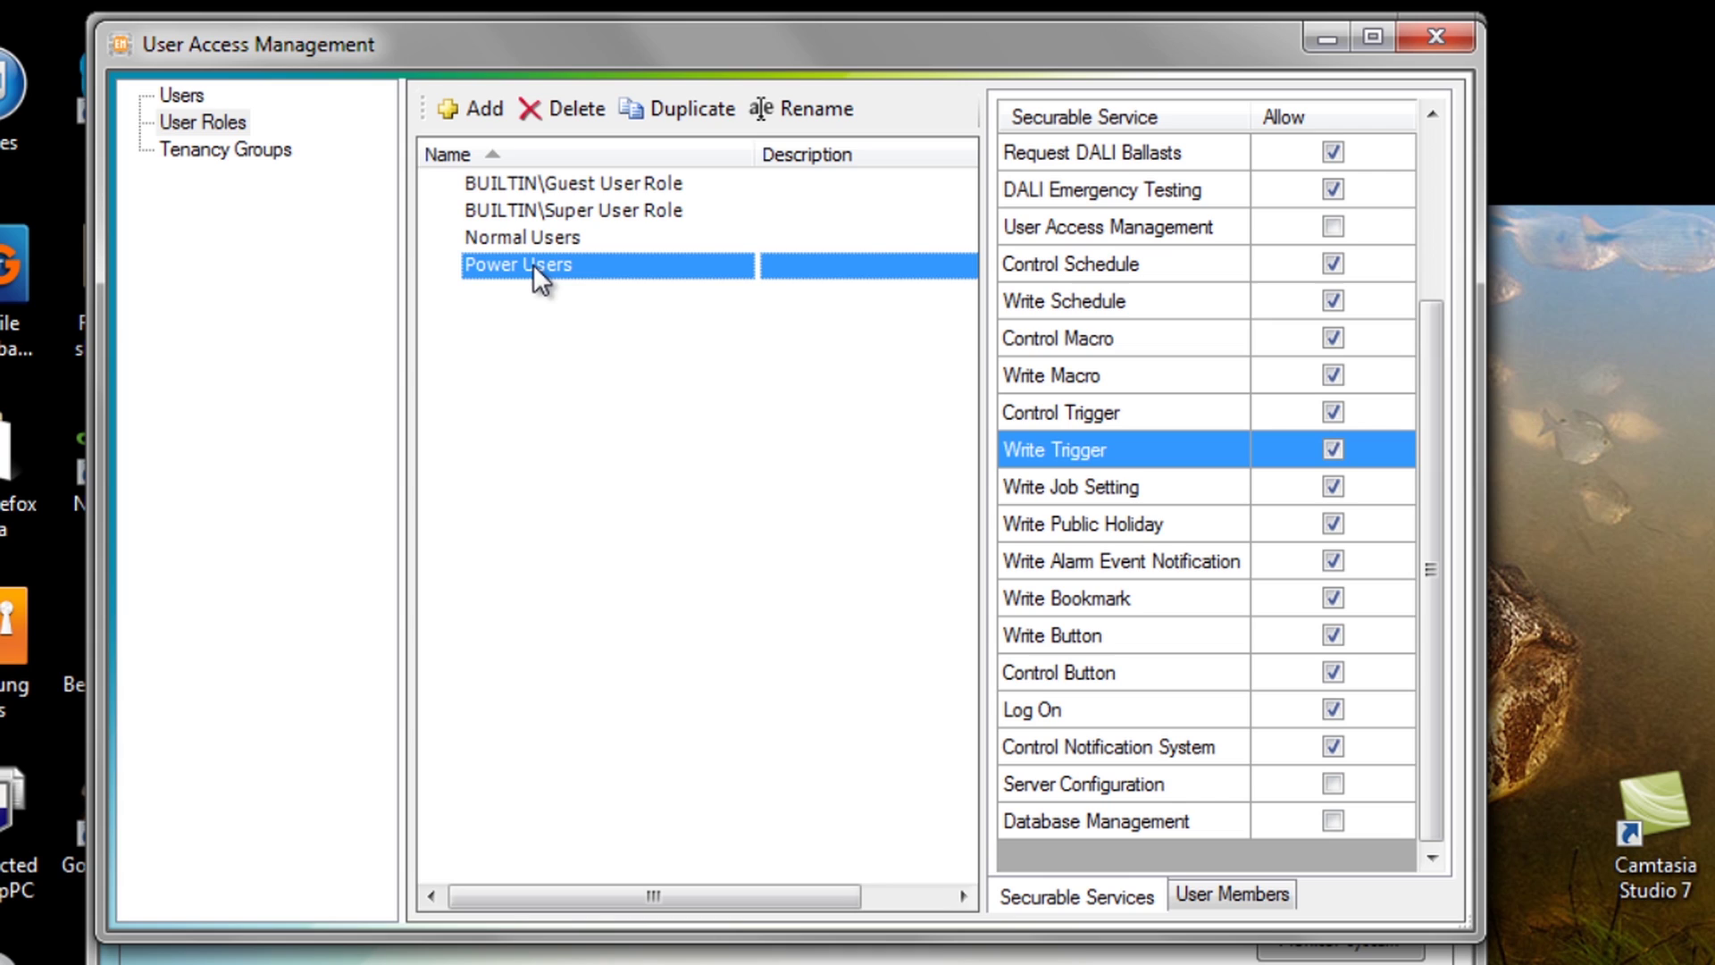
Duplicate the Normal Users role as a new role named 'Training User'
click(527, 236)
click(704, 112)
text(Training User)
key(Return)
Allow Database Management for Training User, checking Server Configuration and User Access Management
click(1337, 790)
click(1337, 827)
click(1334, 225)
List the tenancy groups and expand Physical Plans under Securable Resources to browse it
click(223, 151)
click(1015, 147)
drag(1426, 238, 1439, 201)
Browse GlobalButtons, DALI Emergency Groups, EM Schedules, EM Tasks and EM Triggers resources one by one
click(1015, 148)
click(1013, 174)
click(1019, 175)
click(1021, 202)
click(1014, 202)
click(1018, 230)
click(1021, 234)
click(1015, 257)
click(1014, 256)
click(1014, 284)
Collapse EM Triggers, then add a new tenancy group named 'DALI Group'
click(1014, 283)
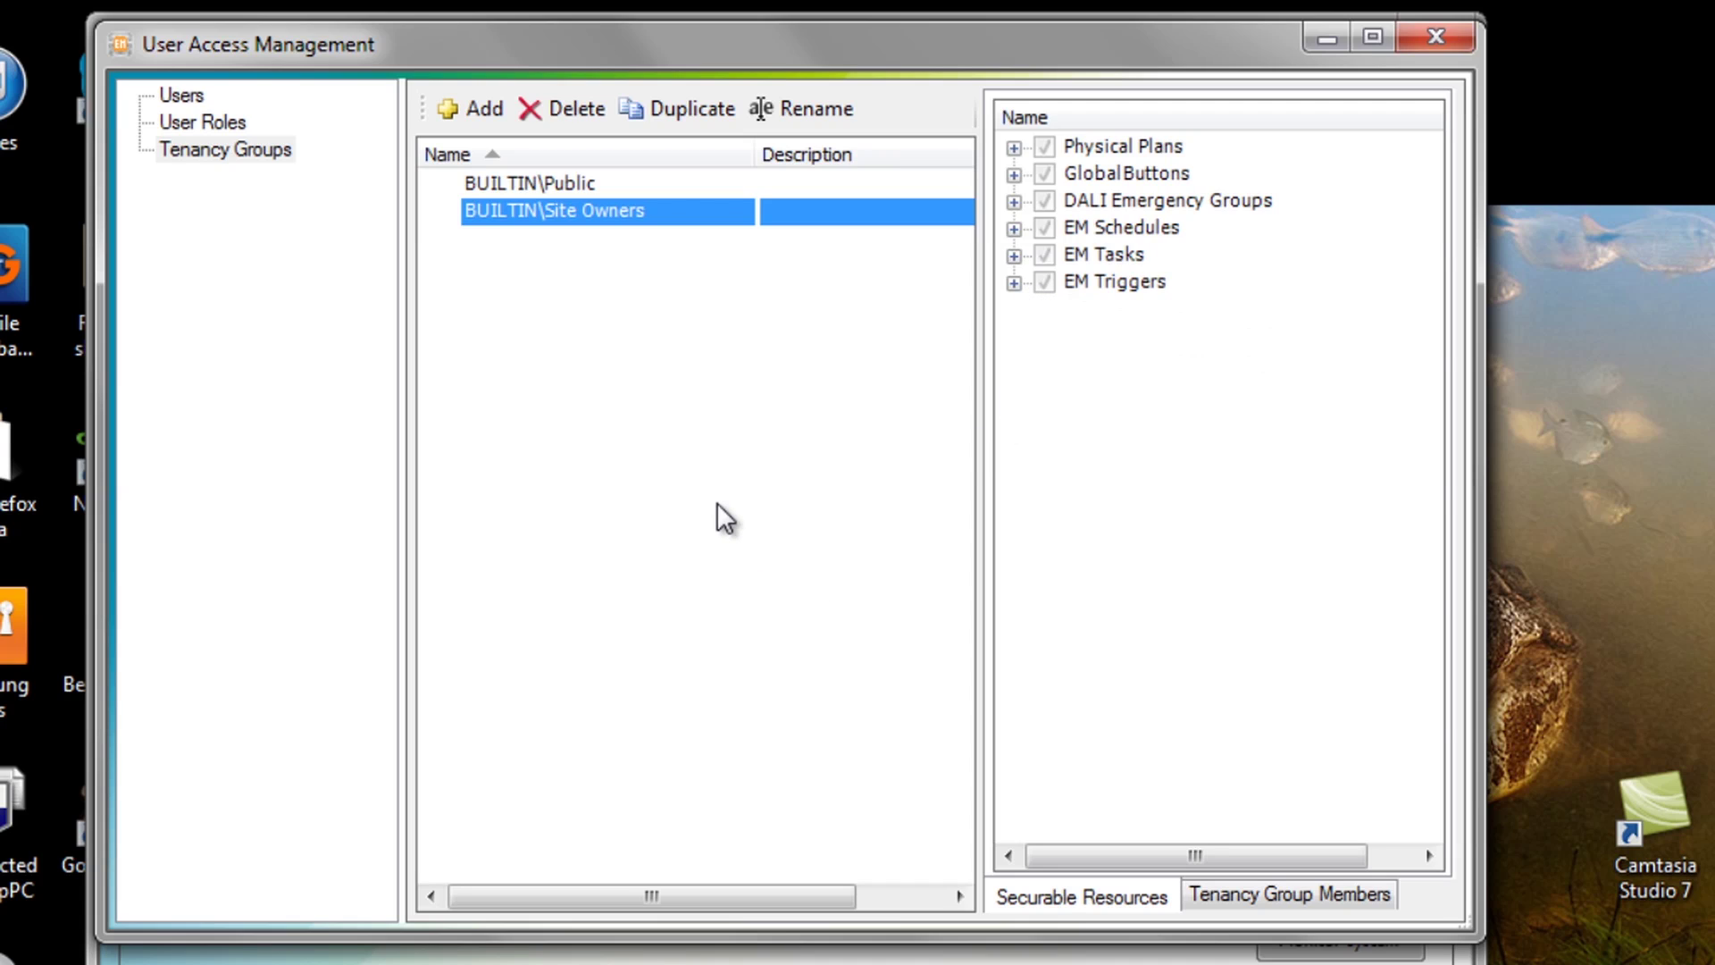
click(1045, 285)
click(491, 112)
text(DALI Group)
click(1077, 173)
Give DALI Group access to DALI Level and everything beneath it
drag(1431, 230, 1449, 361)
drag(1437, 339, 1449, 602)
click(1082, 739)
drag(1424, 597, 1456, 754)
Assign testuser5 the Training User role and add it to the DALI Group tenancy group
click(199, 96)
click(1012, 306)
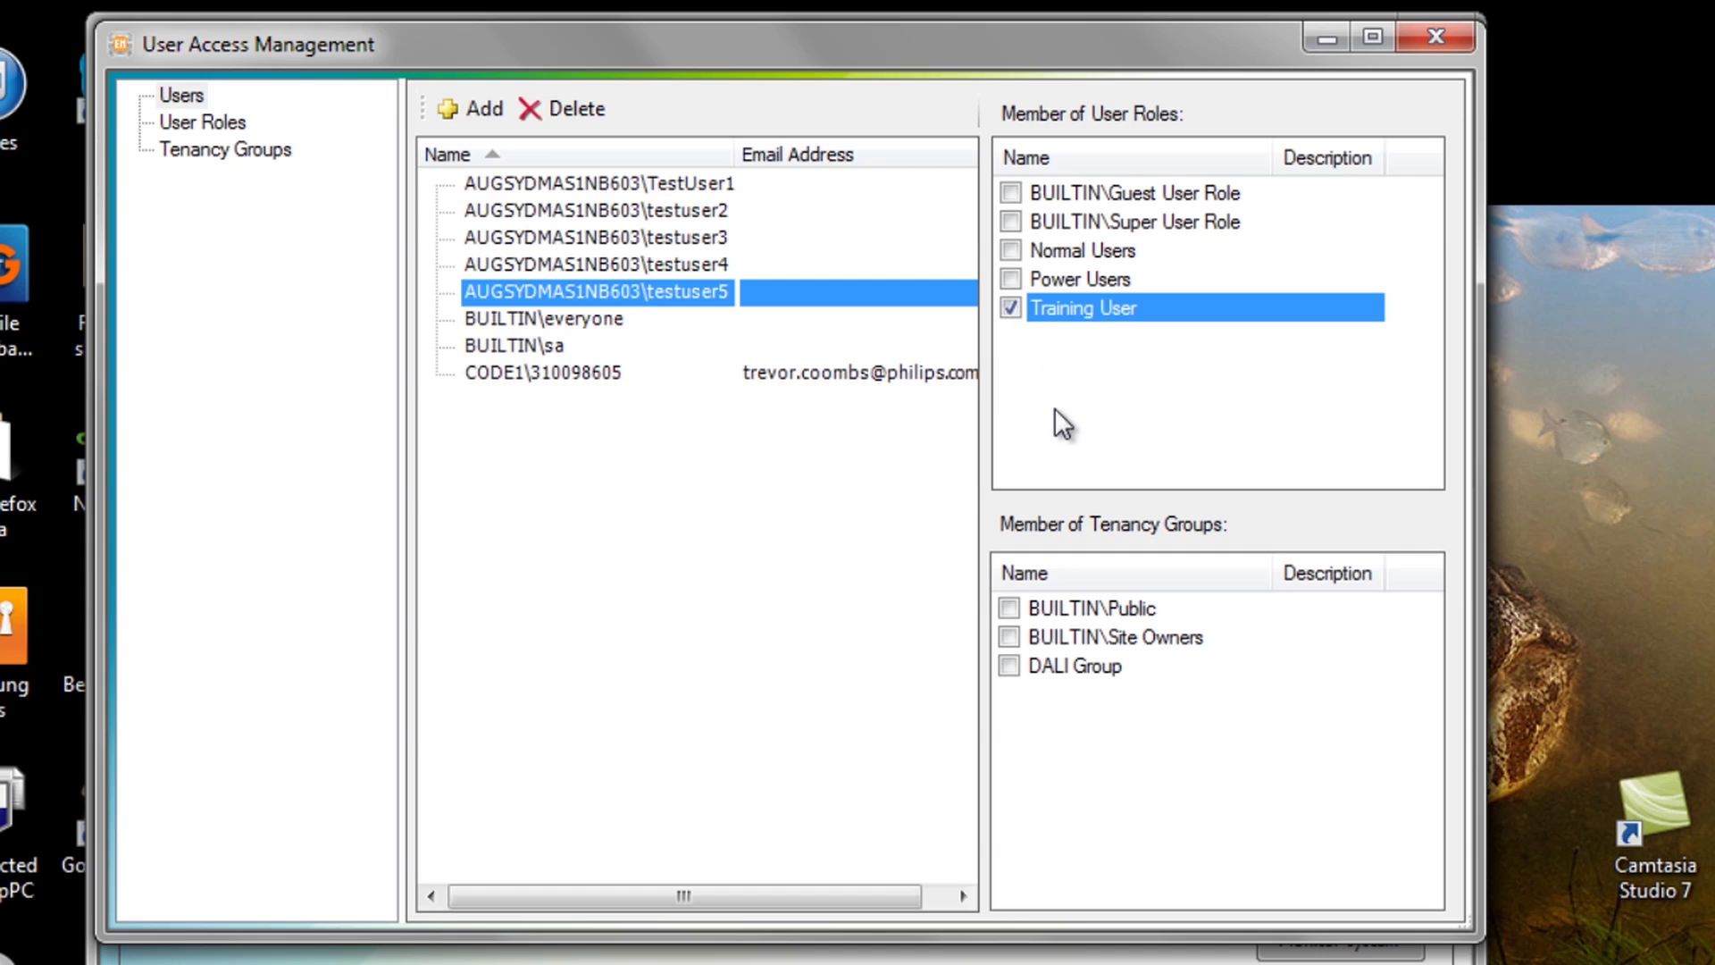
click(1009, 665)
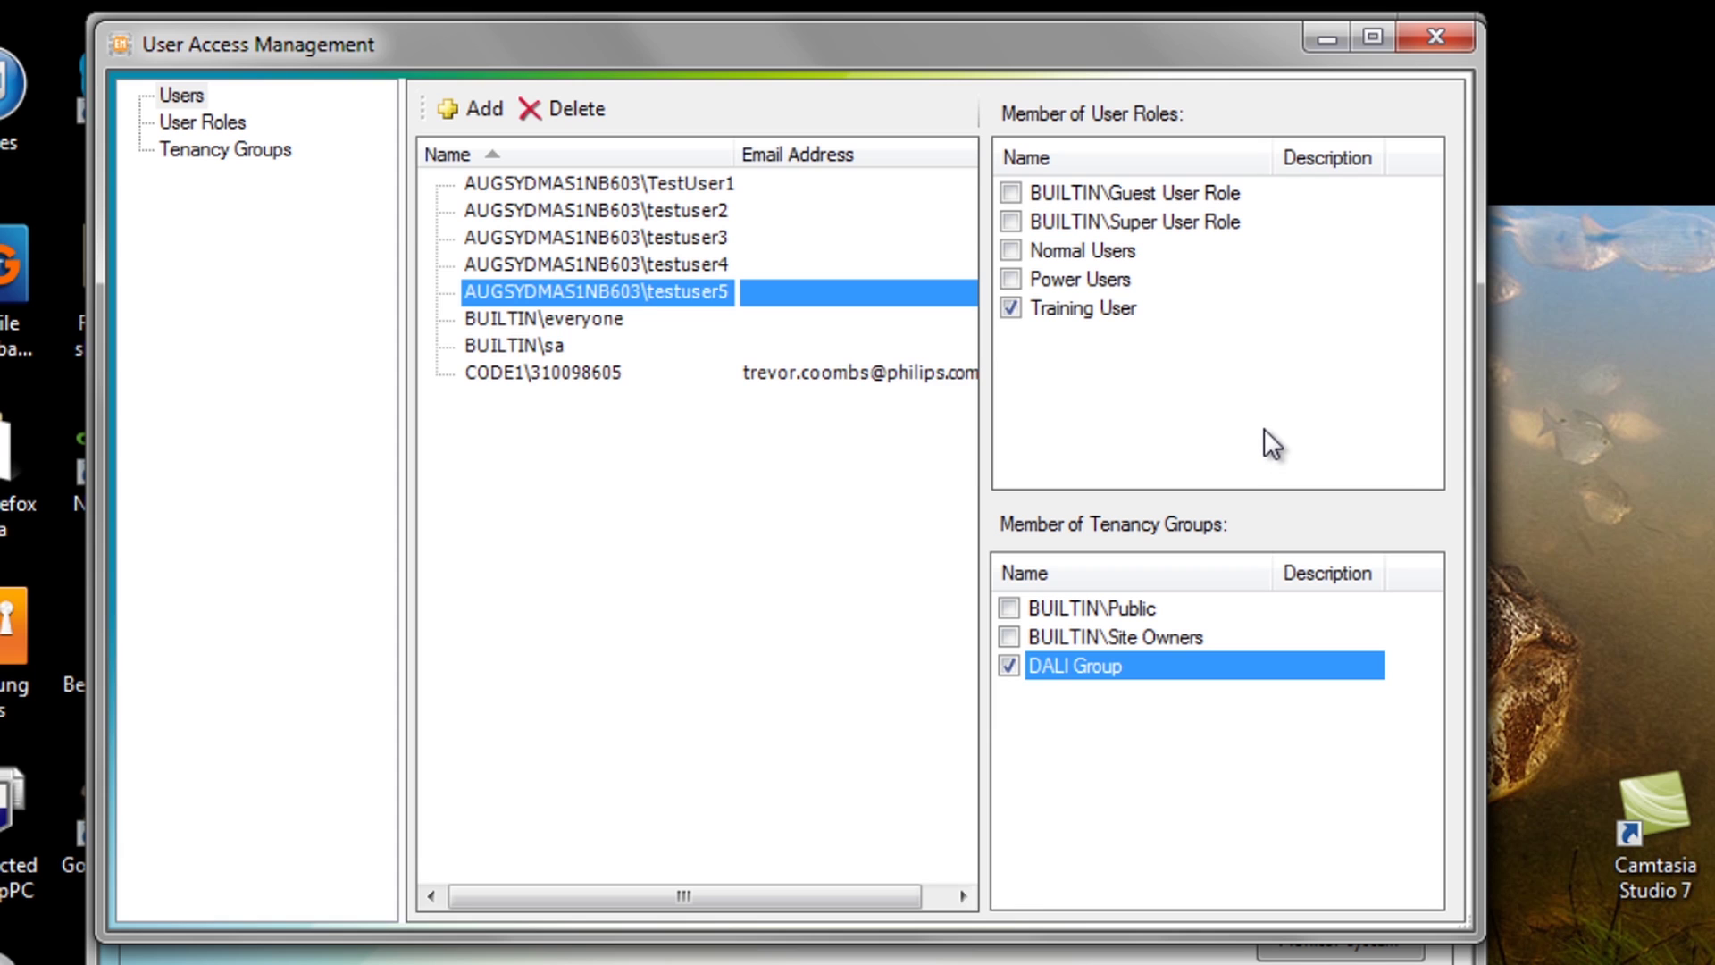